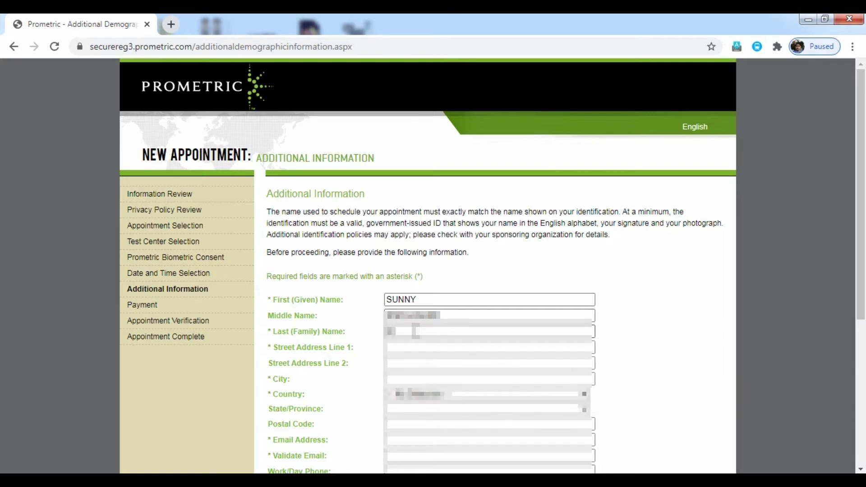
Finish the last name and enter the street address in Line 1 and Line 2.
text(as)
click(416, 347)
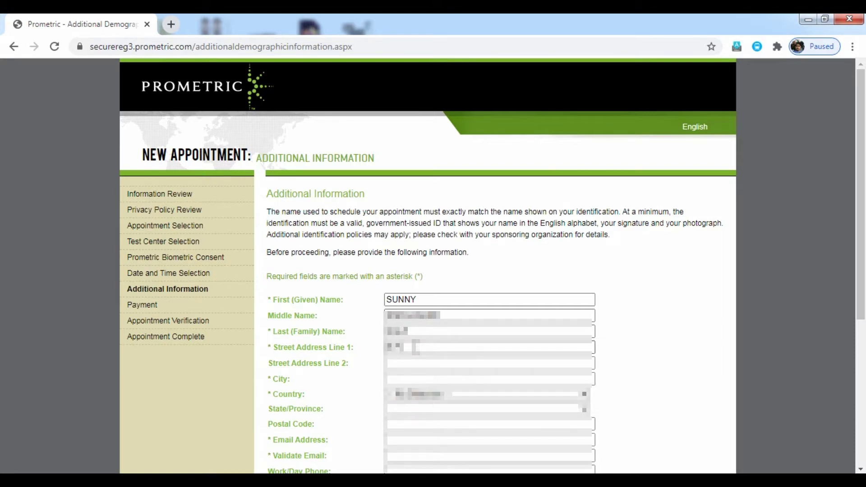
text(12 Main St. Avenue)
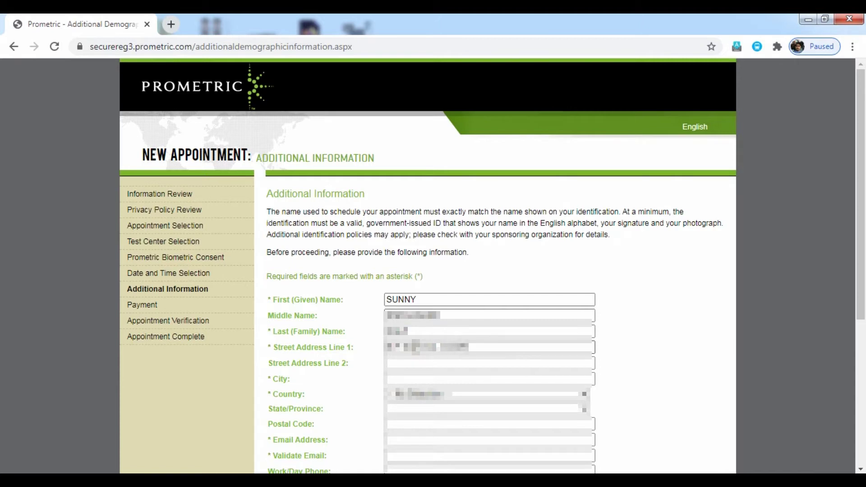
text( Rd)
key(Tab)
text(Near)
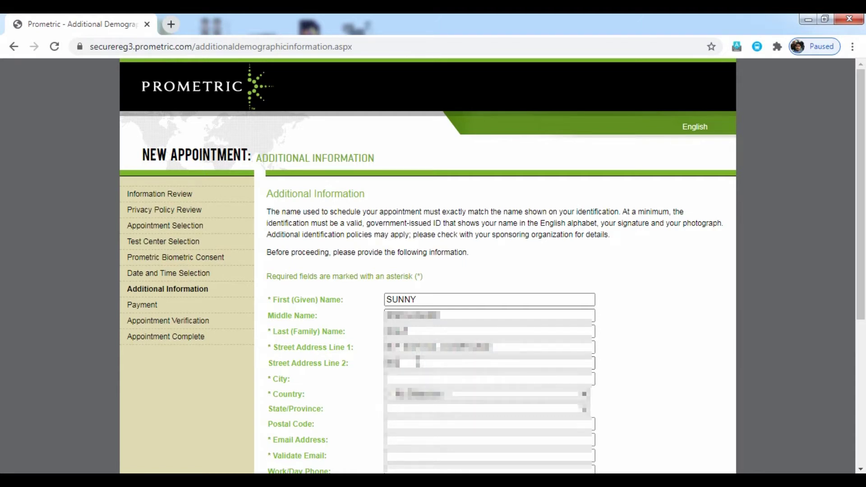
text( Temples)
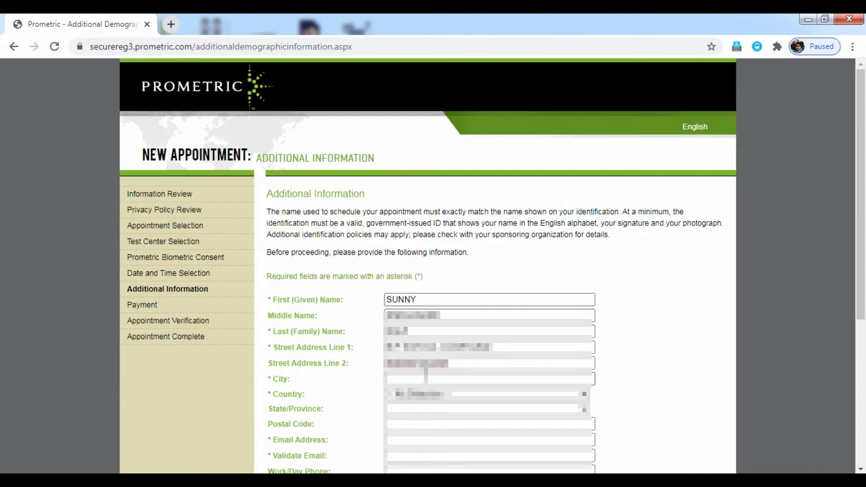
Enter the city and set the Country to INDIA.
click(428, 380)
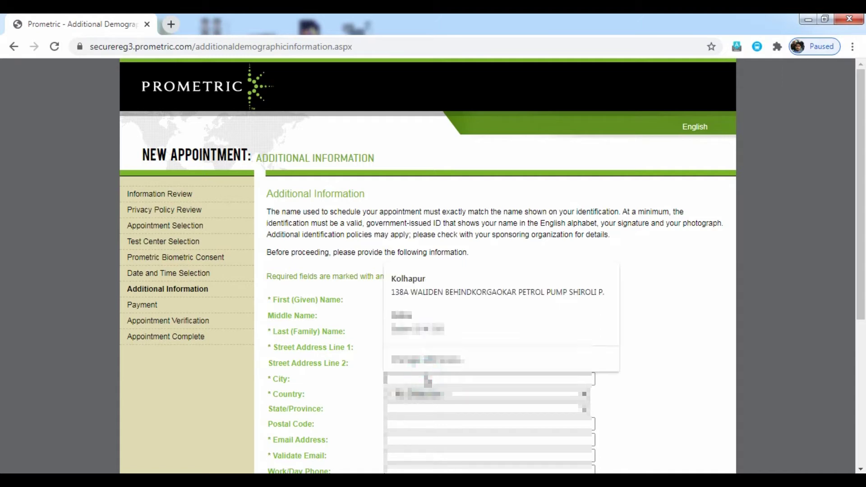
text(Kolh)
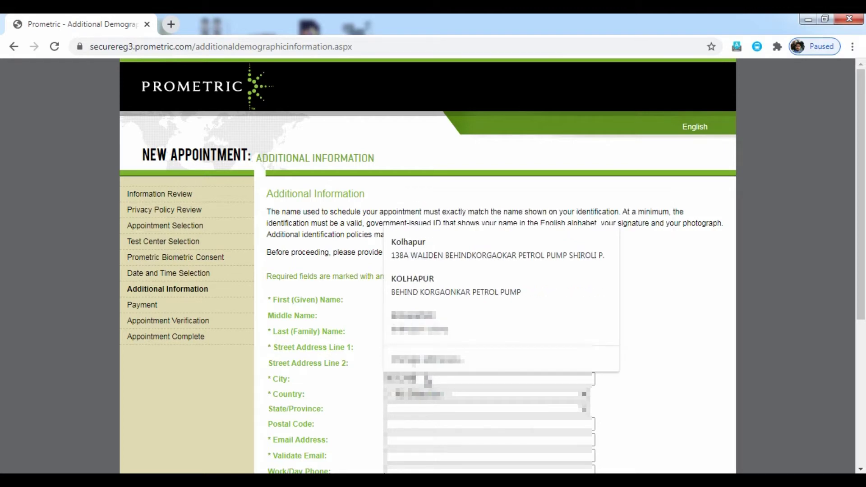
text(ap)
click(431, 394)
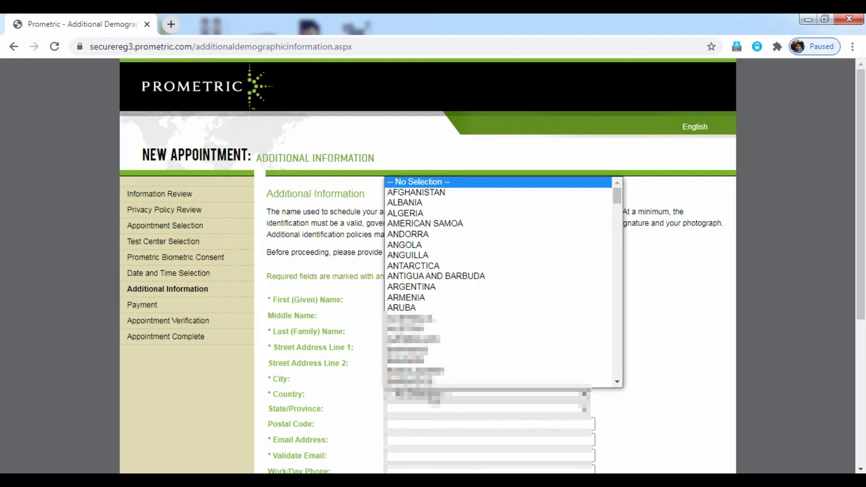
text(in)
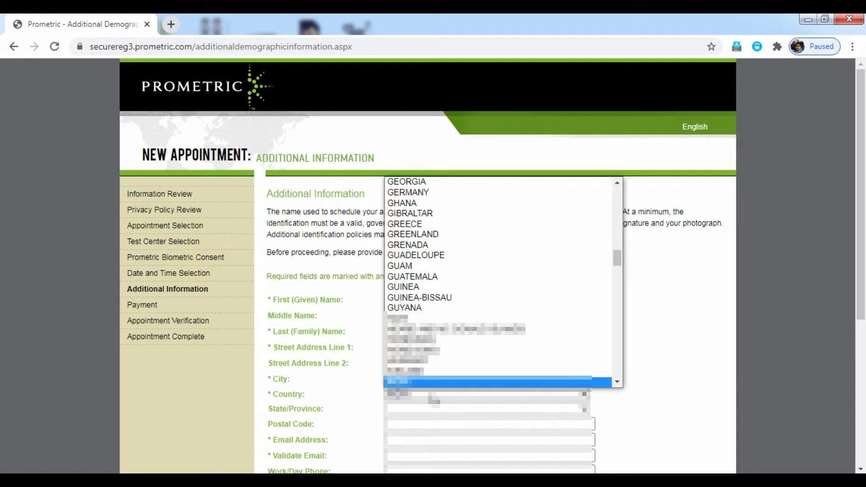
key(Return)
Choose the State/Province for the address.
click(434, 409)
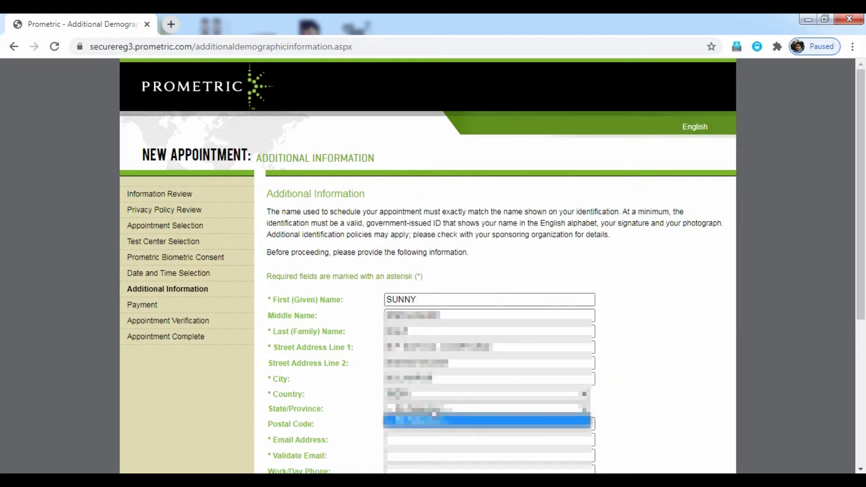
click(434, 415)
click(431, 409)
click(431, 409)
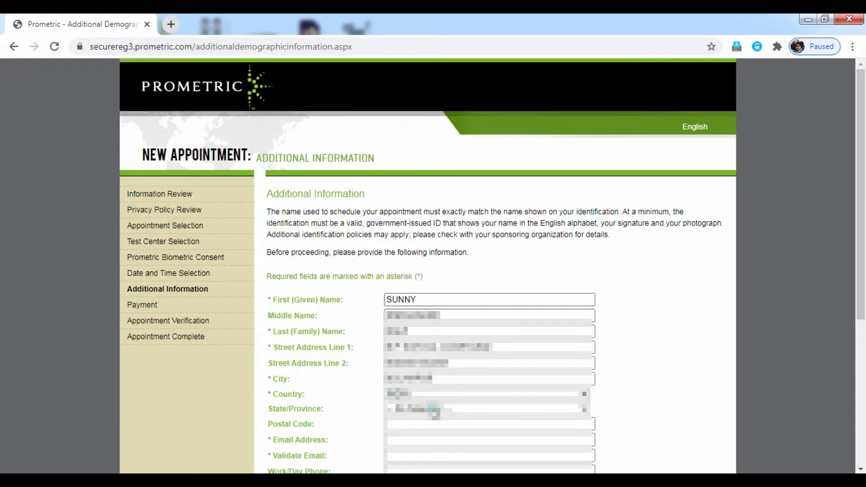
click(685, 382)
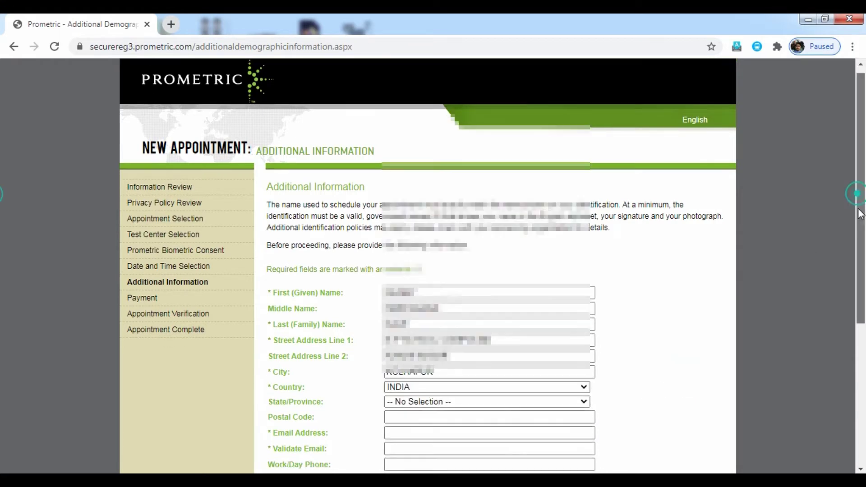
scroll(858, 188, down, 2)
click(582, 293)
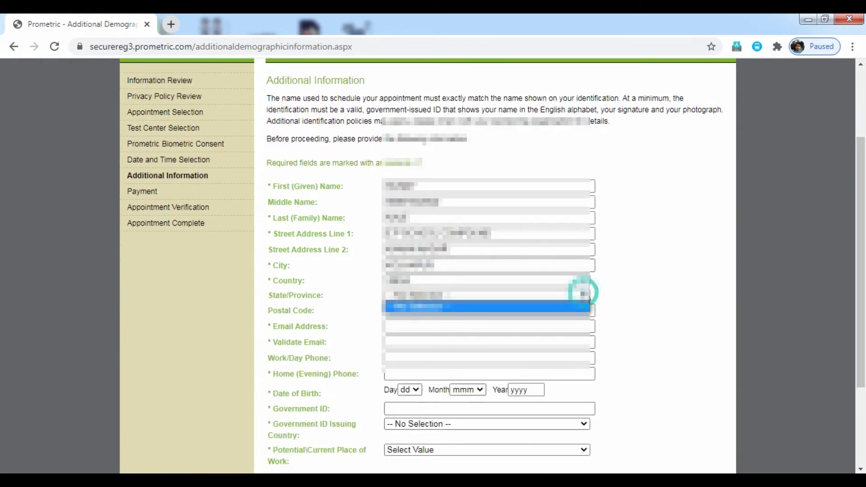
click(586, 298)
click(587, 296)
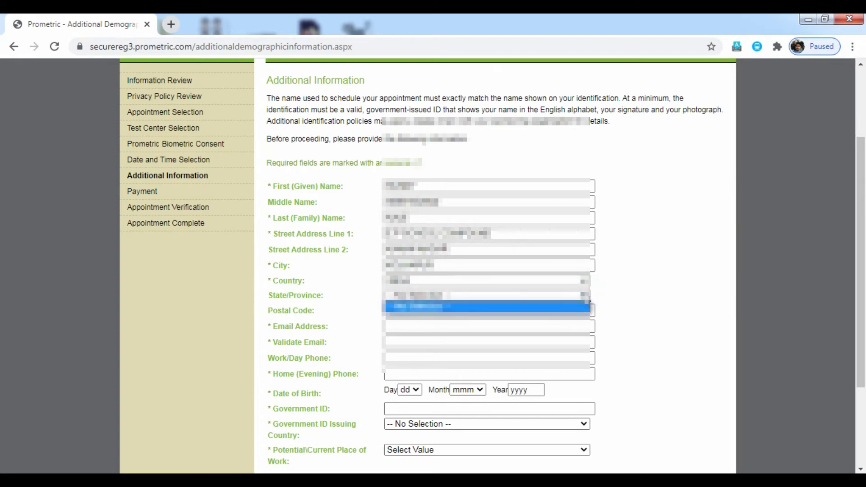
click(587, 296)
click(587, 296)
click(584, 294)
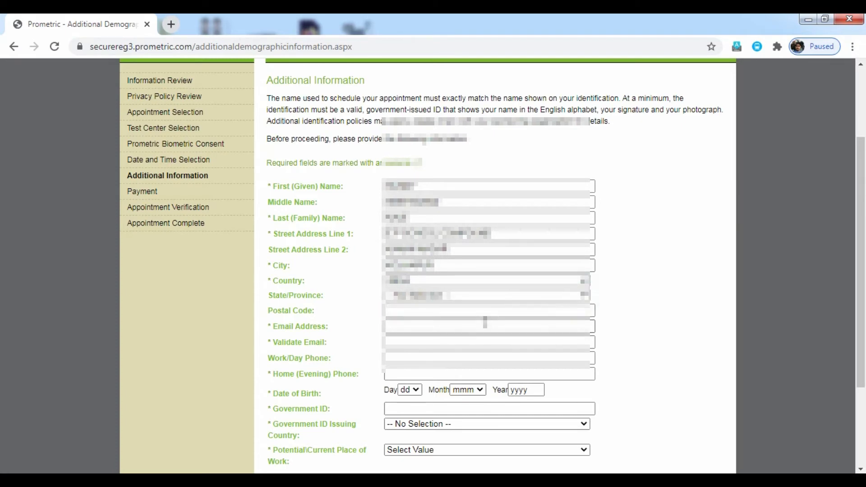
Fill the Postal Code from Chrome's saved address suggestion.
click(486, 311)
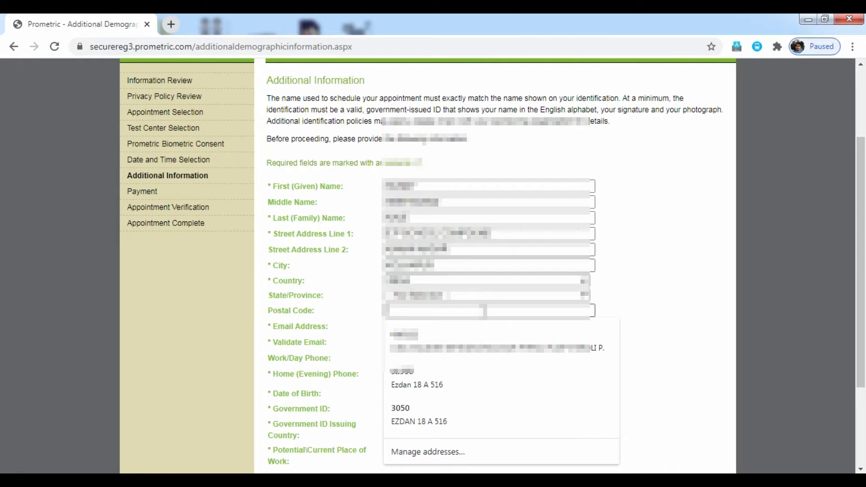
text(3)
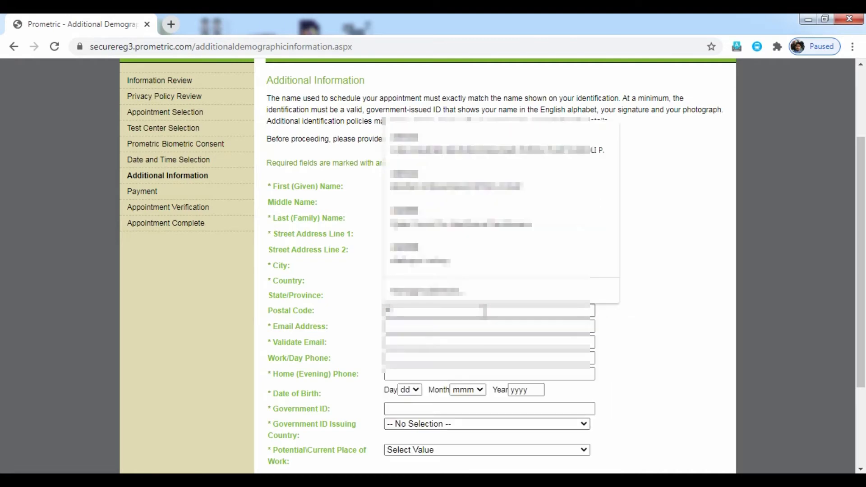
key(Down)
key(Return)
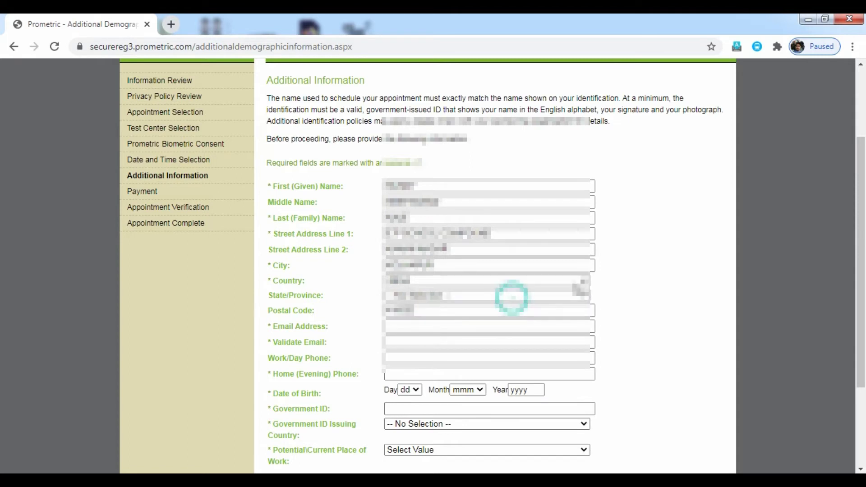
Enter the applicant's email address and repeat it in Validate Email.
scroll(862, 244, down, 2)
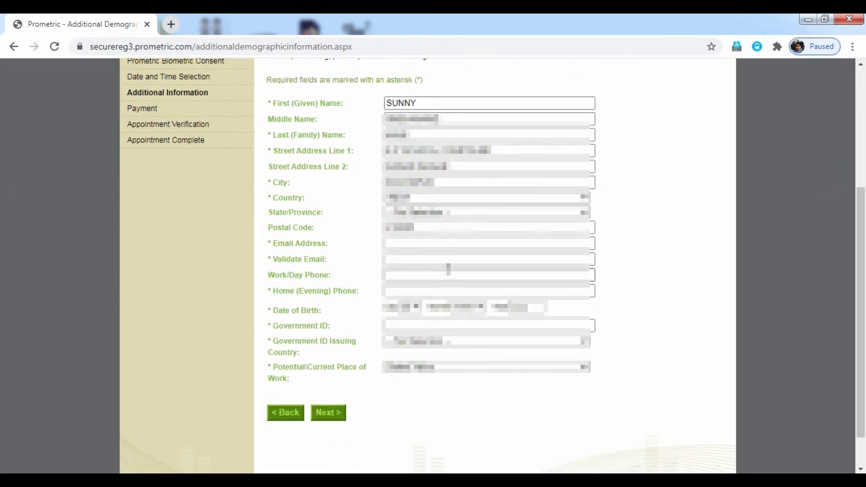
click(443, 248)
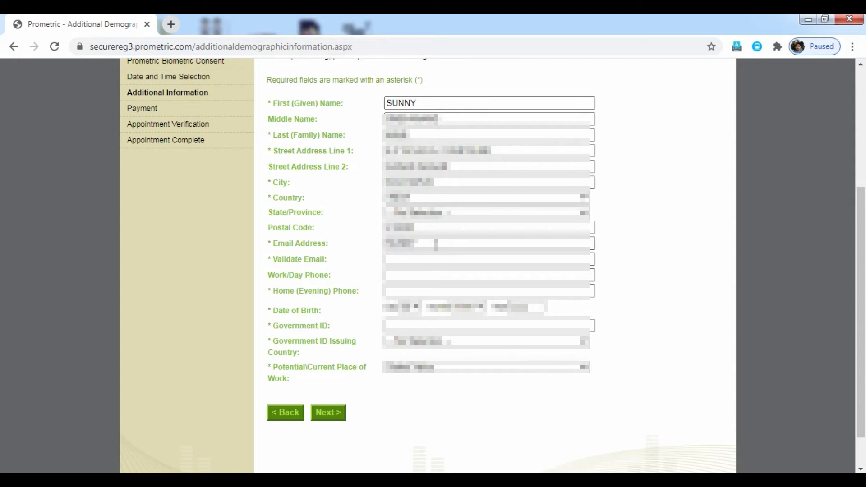
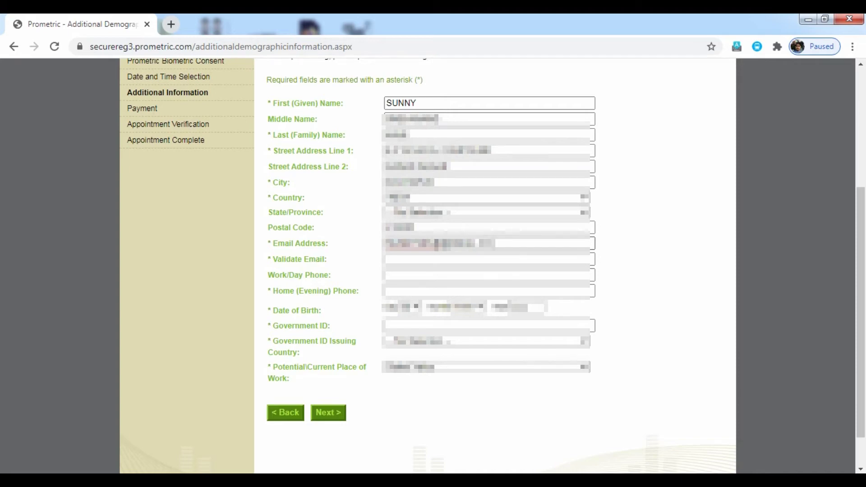
click(438, 260)
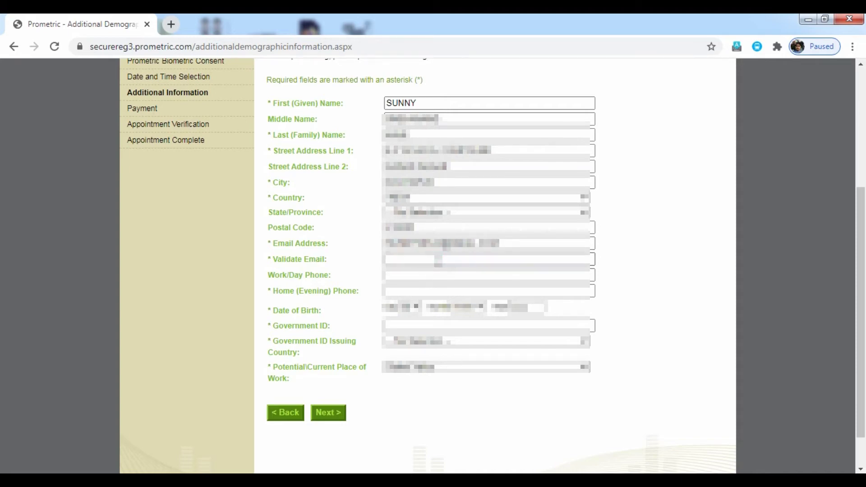
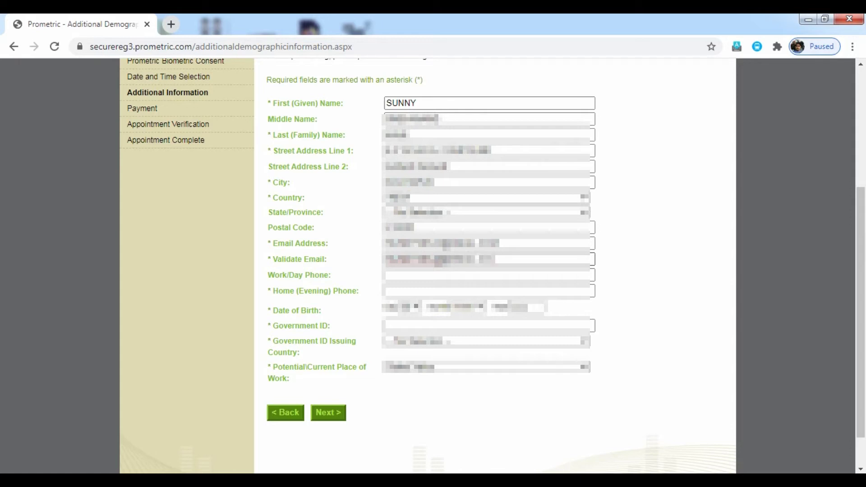
Fill in the Work/Day Phone and Home (Evening) Phone numbers.
click(443, 276)
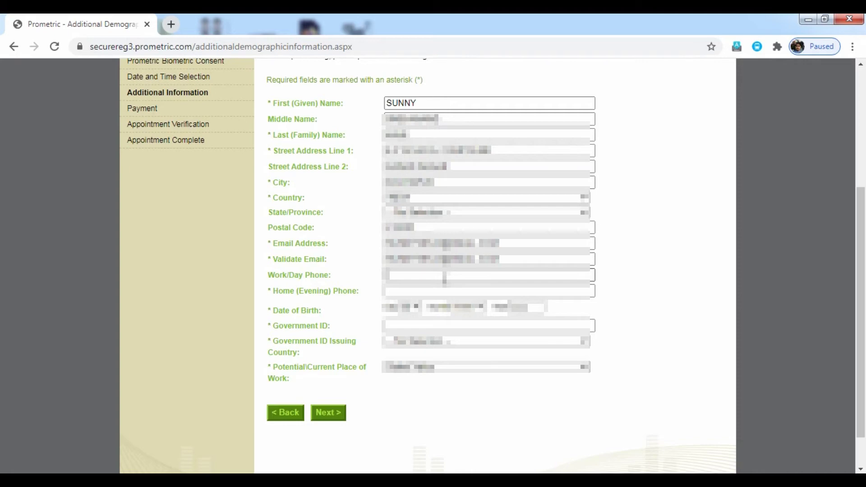
text(000000000000)
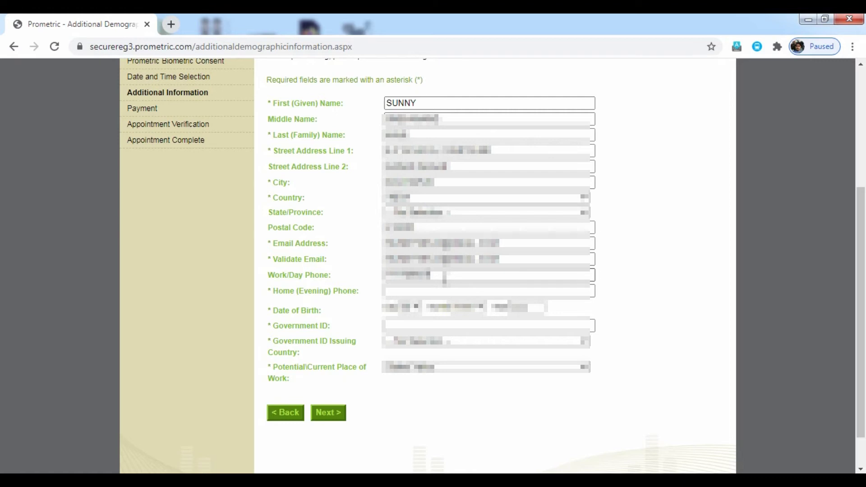
text(0000)
click(440, 291)
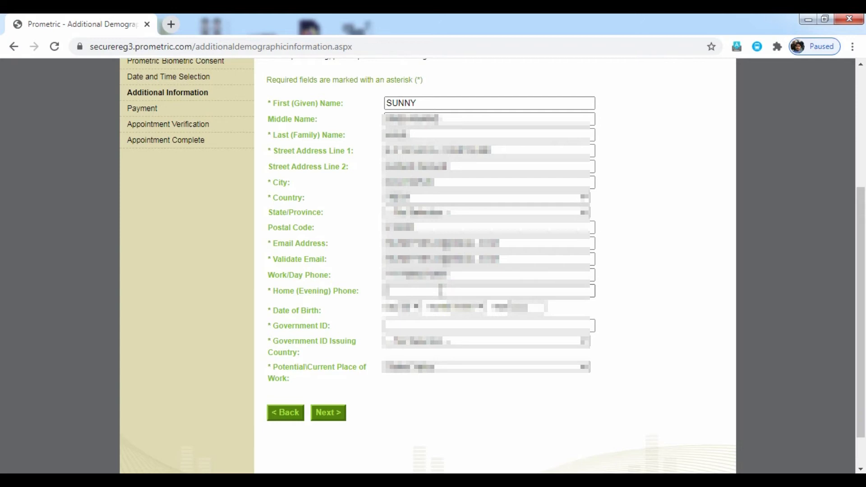
text(000000000000)
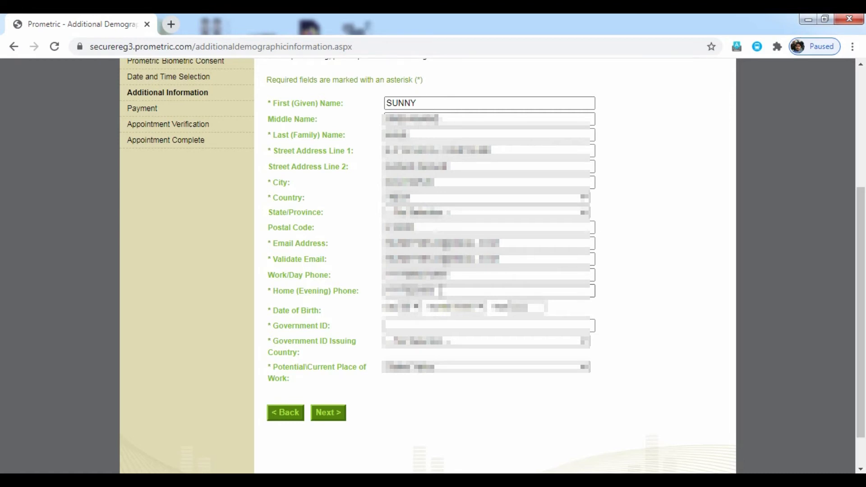
text(000)
Set the date of birth's day, month Dec and year in the dropdowns.
click(417, 307)
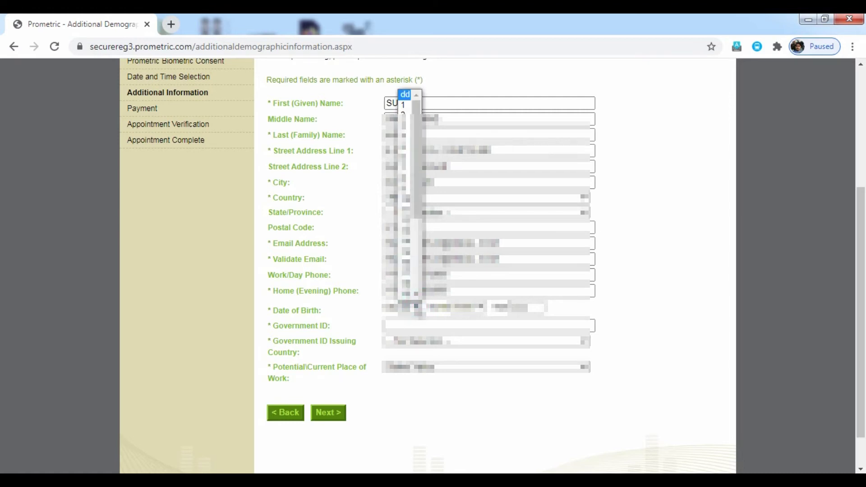
click(405, 274)
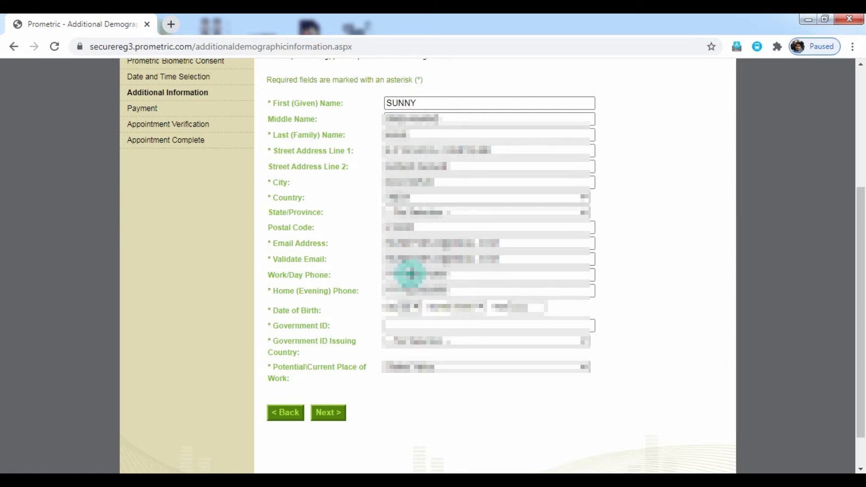
click(481, 307)
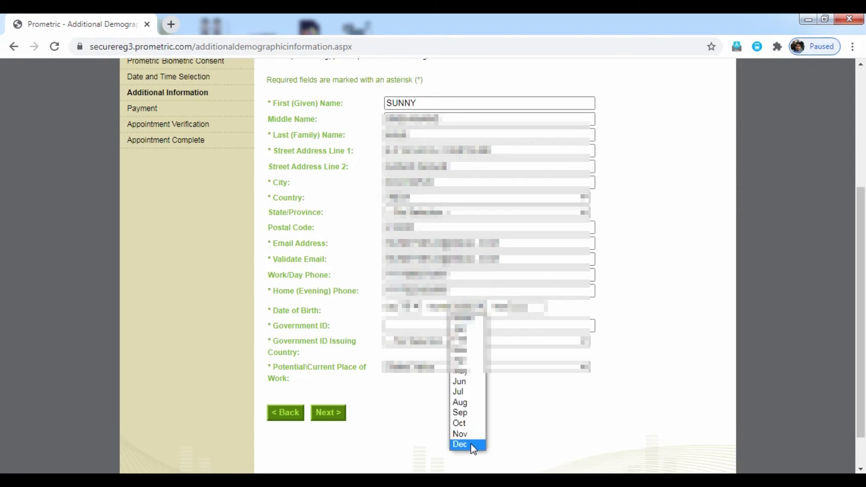
click(470, 444)
click(533, 311)
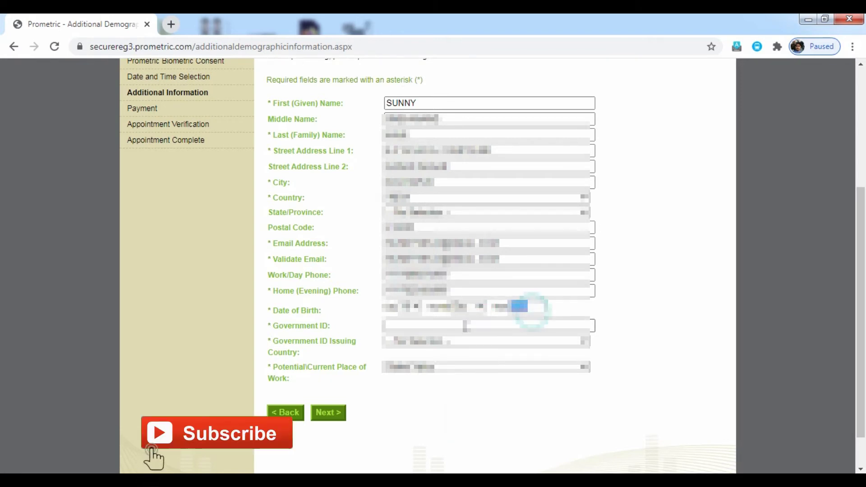
click(466, 325)
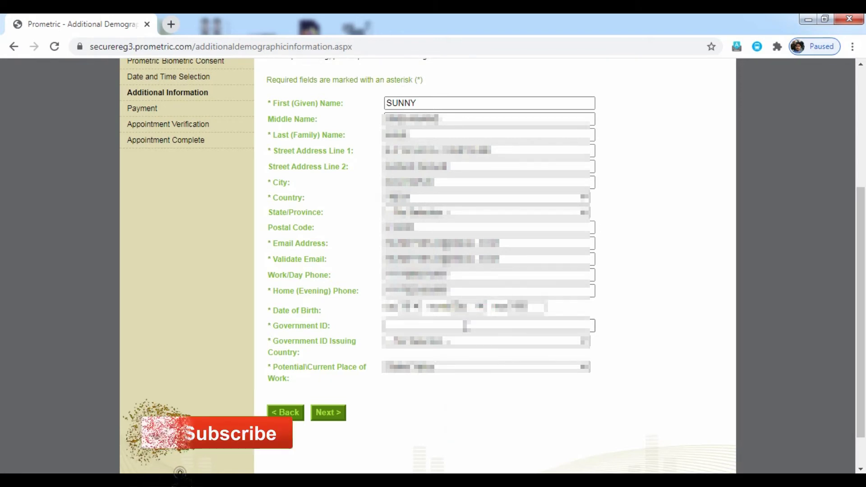
click(464, 332)
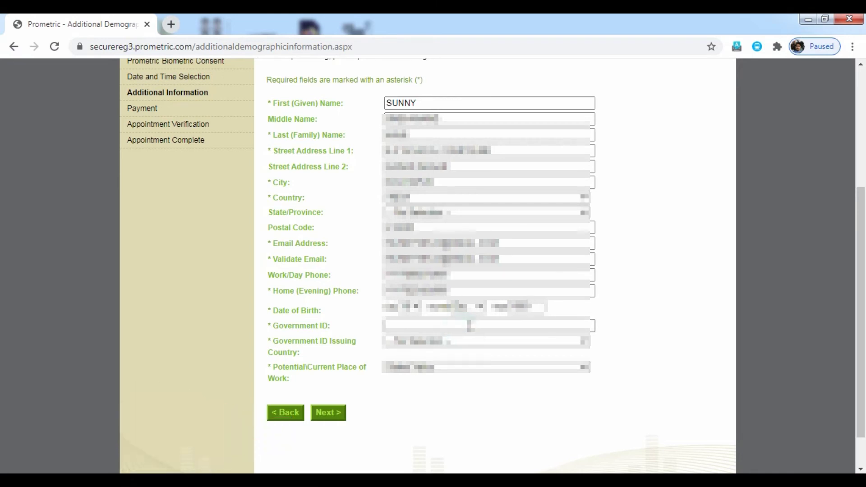
click(469, 326)
Enter the Government ID number and choose its issuing country.
click(469, 325)
text(123456)
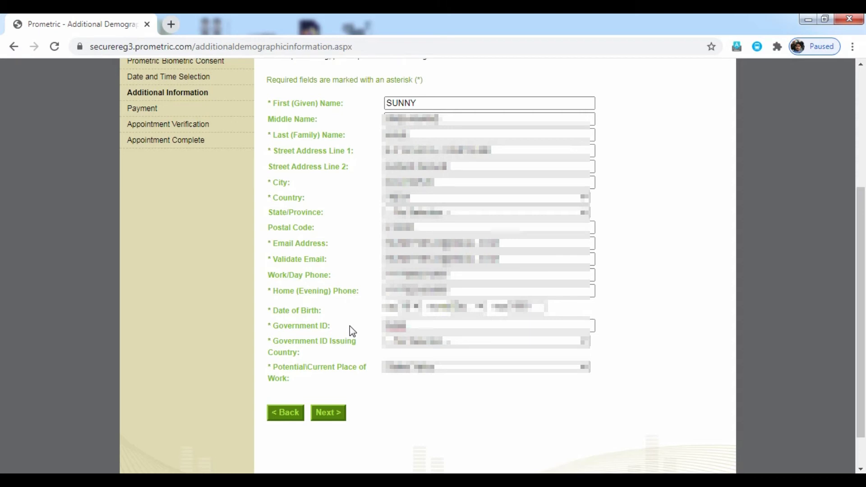
text(78)
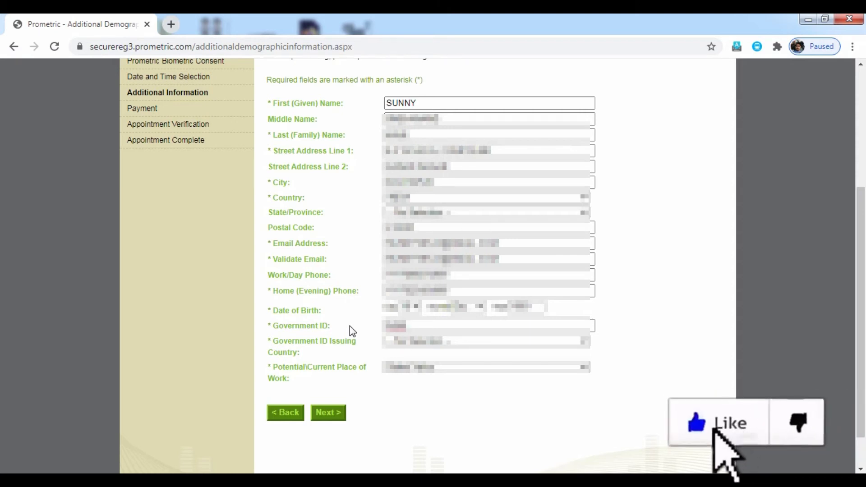
text(90)
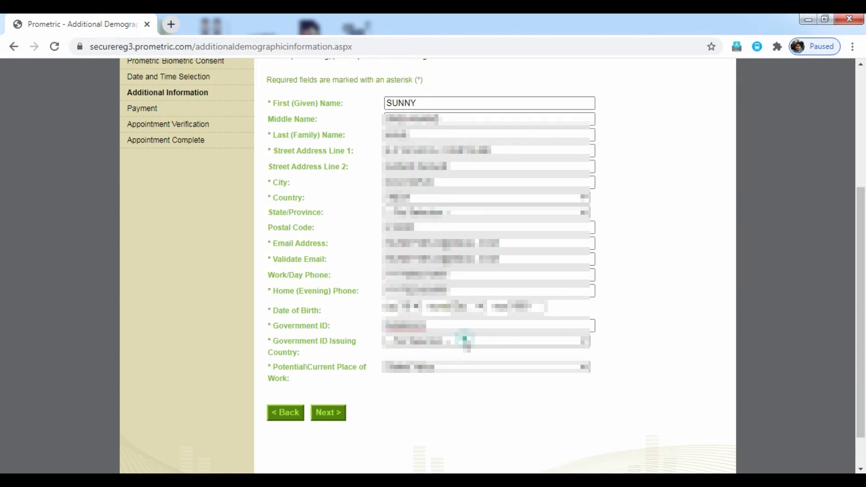
click(466, 342)
key(i)
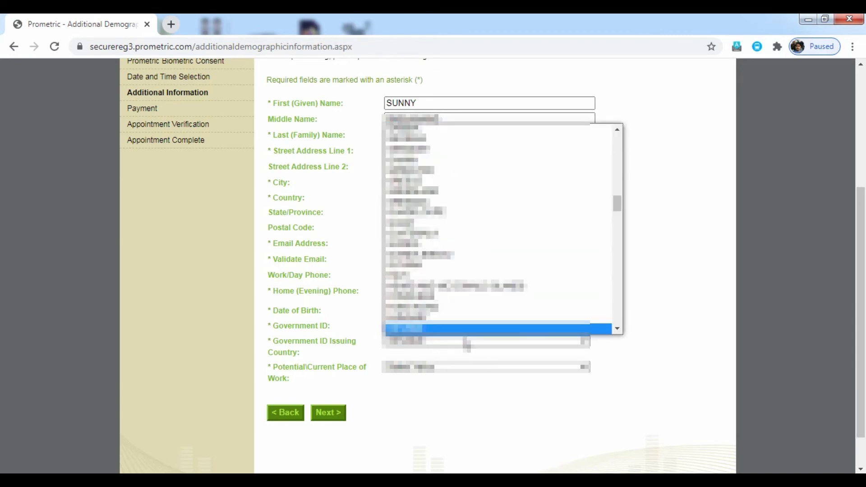
key(n)
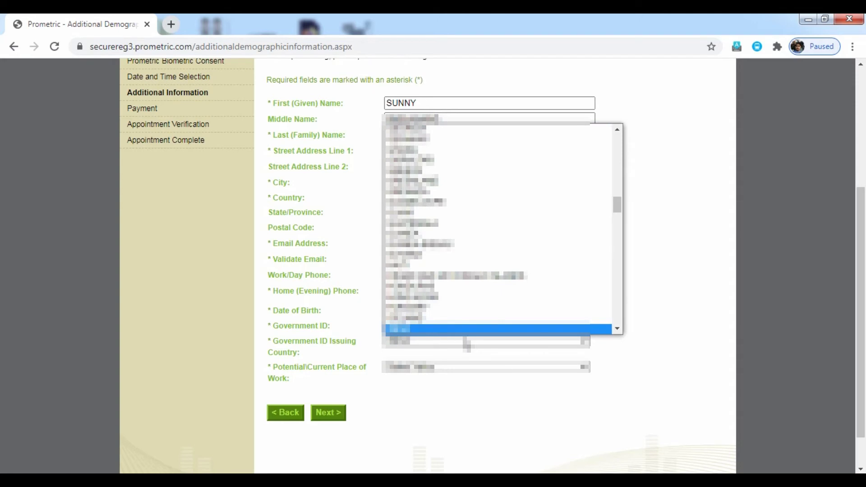
key(Return)
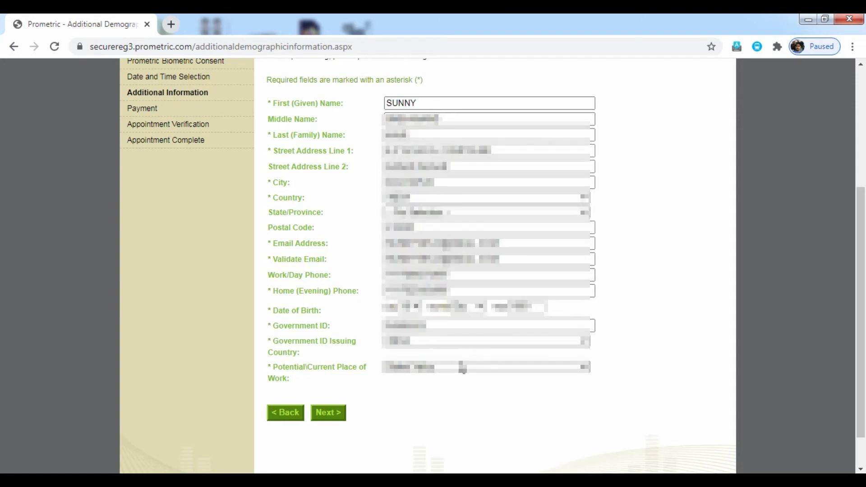
Choose the last workplace option as the Potential/Current Place of Work.
click(462, 366)
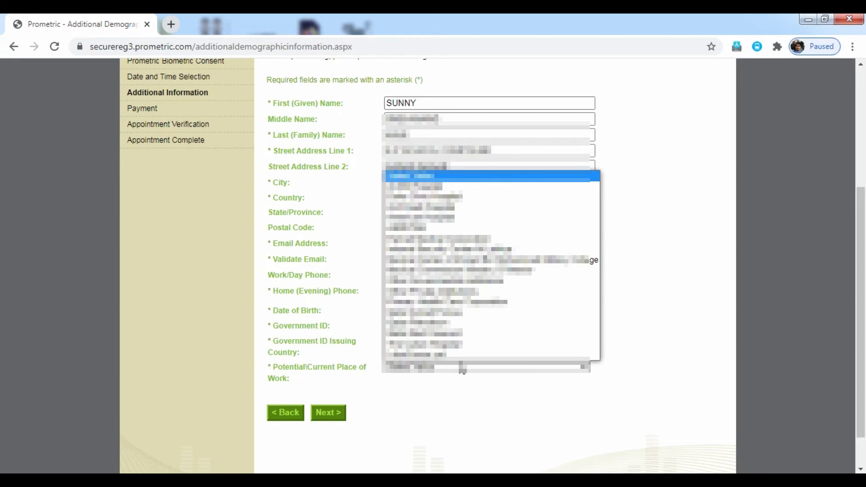
key(Down)
key(Down)
key(Down)
key(Down)
key(Down)
key(Down)
key(Down)
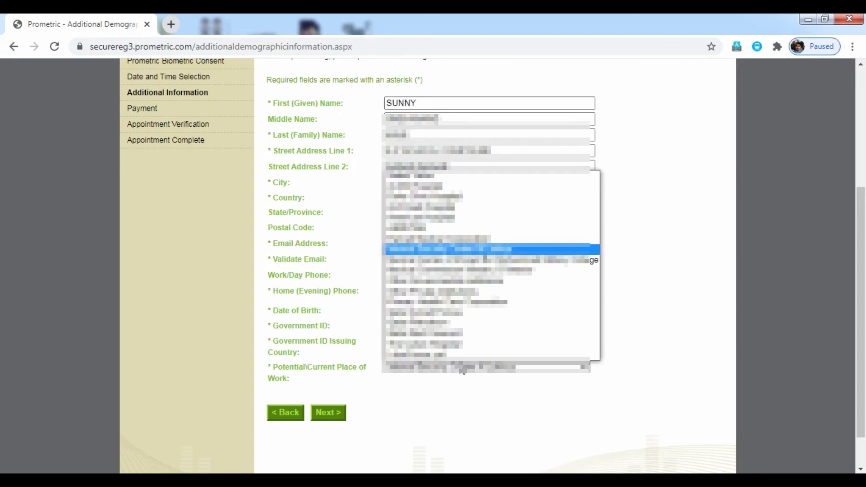
key(Down)
key(Down)
key(Down)
key(Down)
key(Down)
key(Down)
key(Down)
key(Down)
key(Down)
key(Down)
key(Up)
key(Up)
key(Up)
key(Up)
key(Up)
key(Up)
key(Up)
key(Up)
key(Up)
key(Up)
key(Down)
key(Down)
key(Down)
key(Down)
key(Down)
key(Down)
key(Down)
key(Down)
key(Down)
key(Down)
click(455, 438)
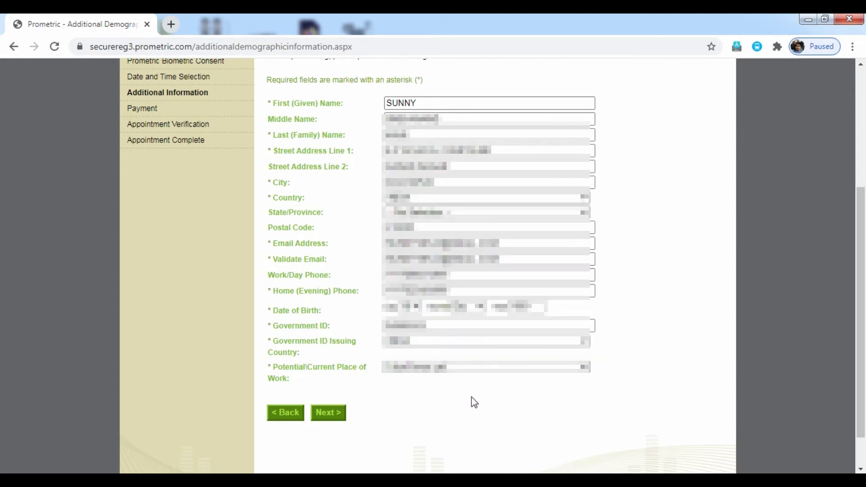
click(495, 373)
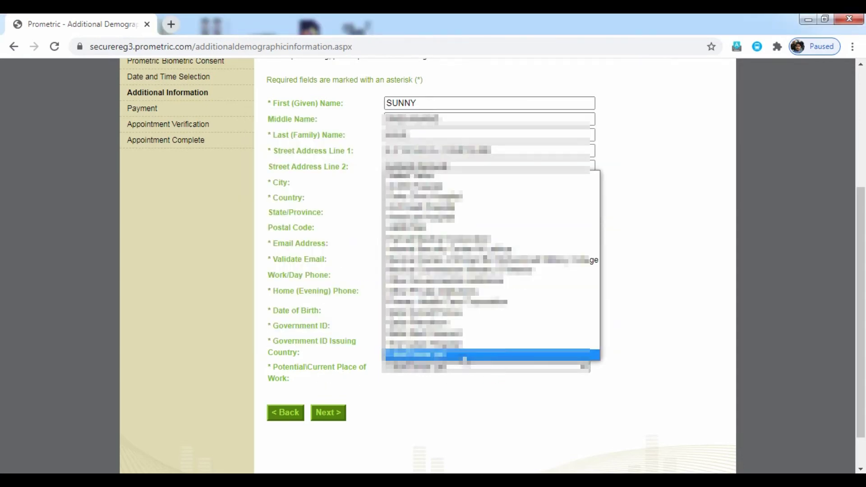
click(465, 356)
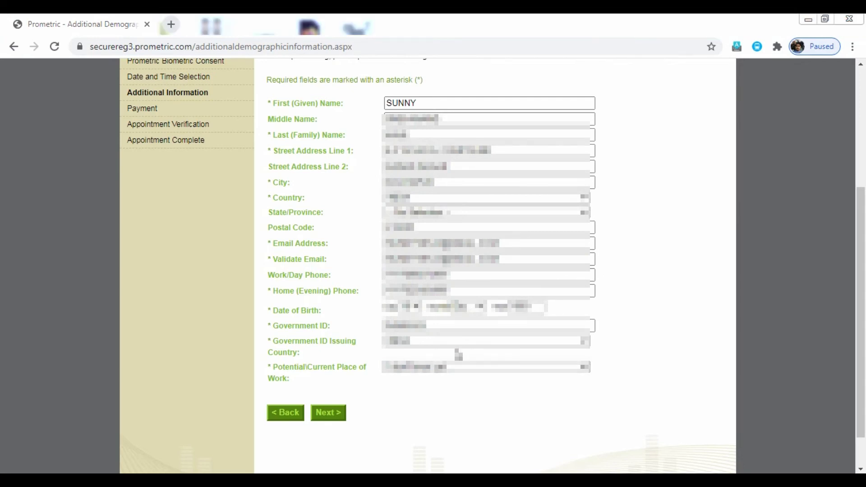
Move to the Payment page and choose a card as the payment option for the 218.40 USD fee.
click(337, 421)
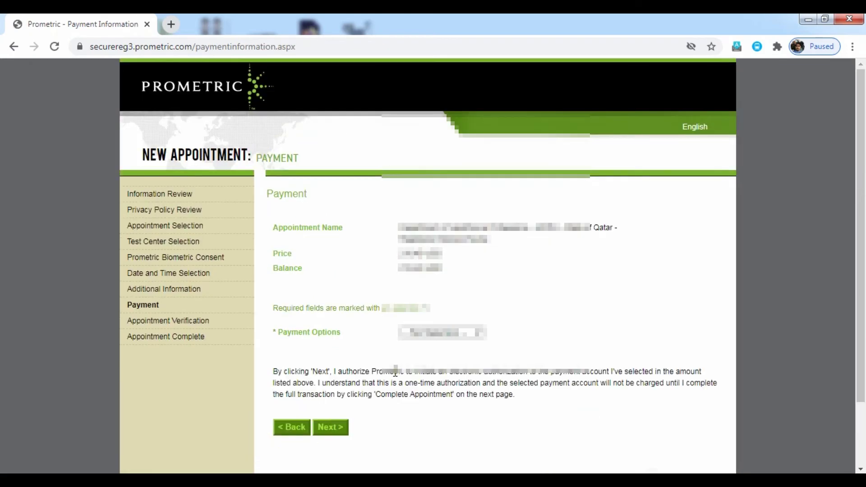
click(451, 334)
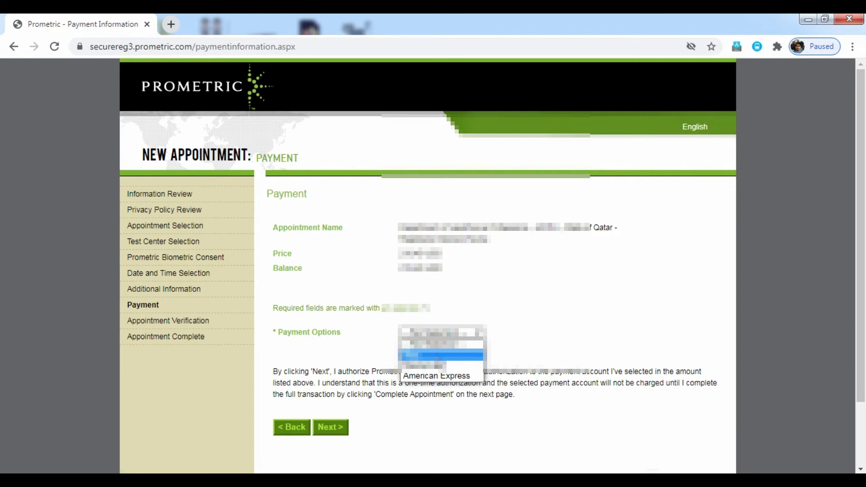
click(440, 356)
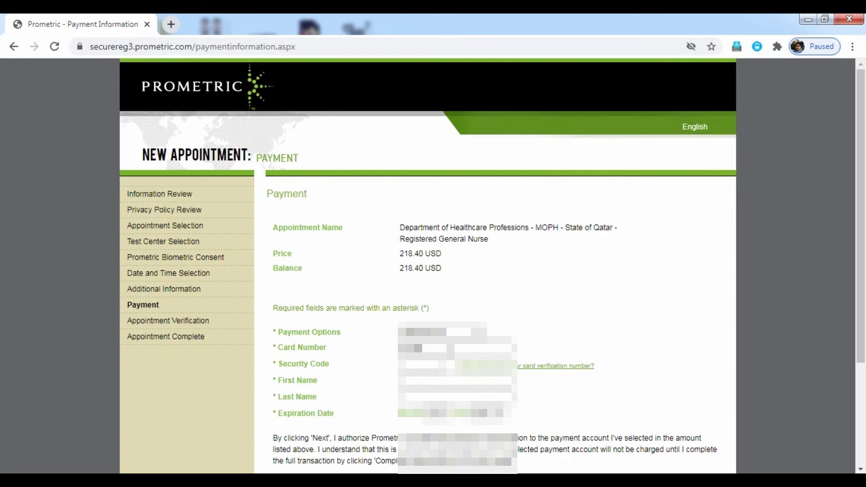
Enter the card number, security code, a 01/2024 expiry and the cardholder's last name.
text(1234)
key(Tab)
text(1234)
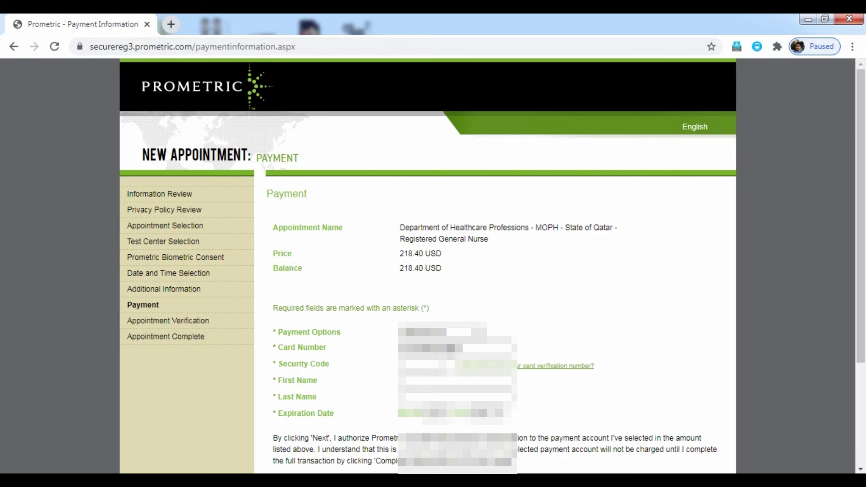
text(5678)
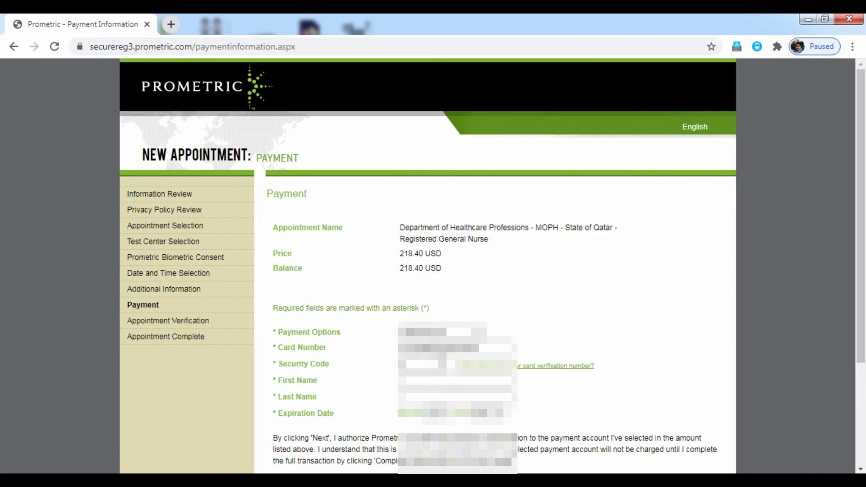
click(433, 413)
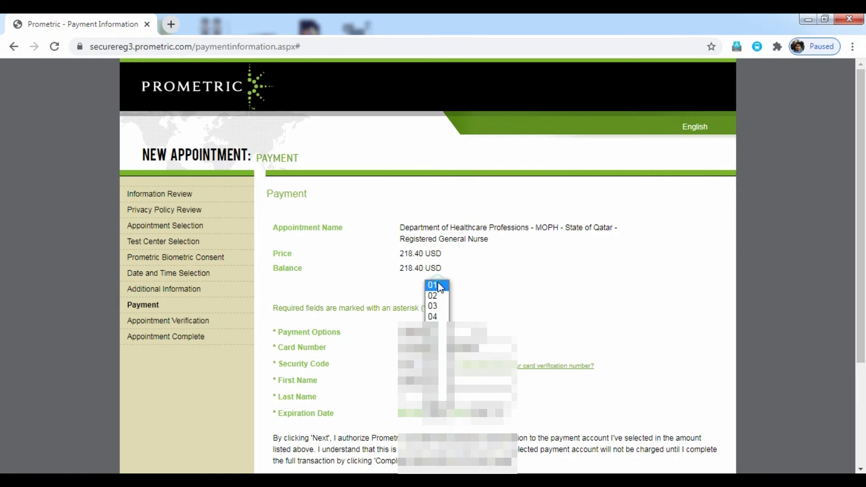
click(439, 287)
click(494, 414)
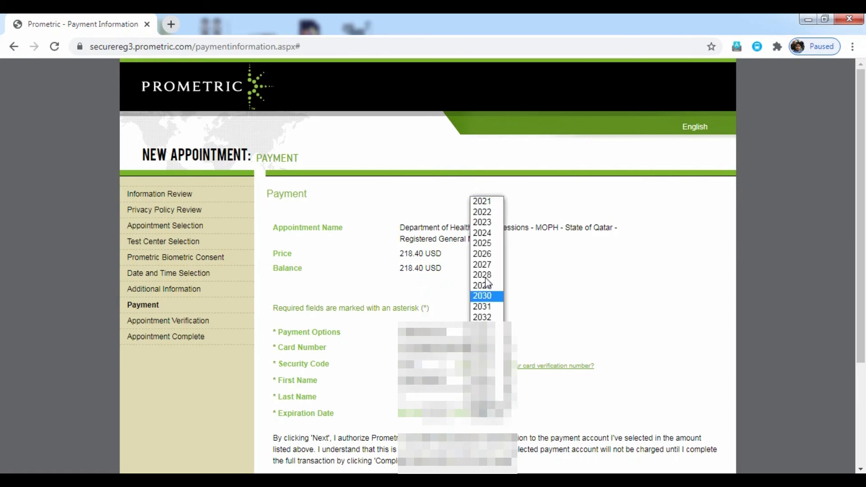
click(492, 238)
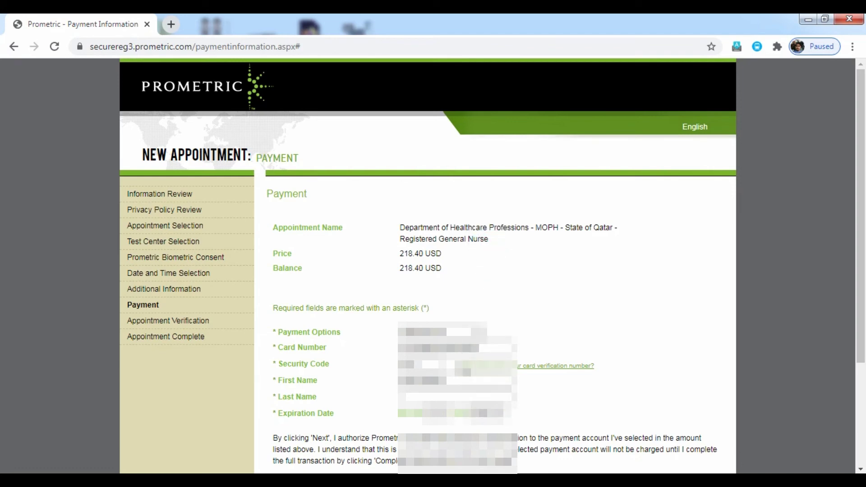
click(451, 397)
scroll(590, 118, down, 3)
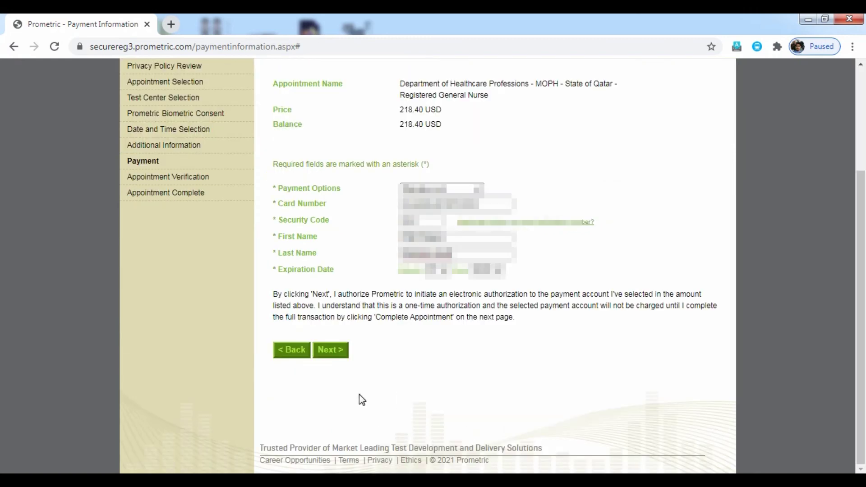
Submit the payment details and review the Appointment Verification summary.
click(339, 358)
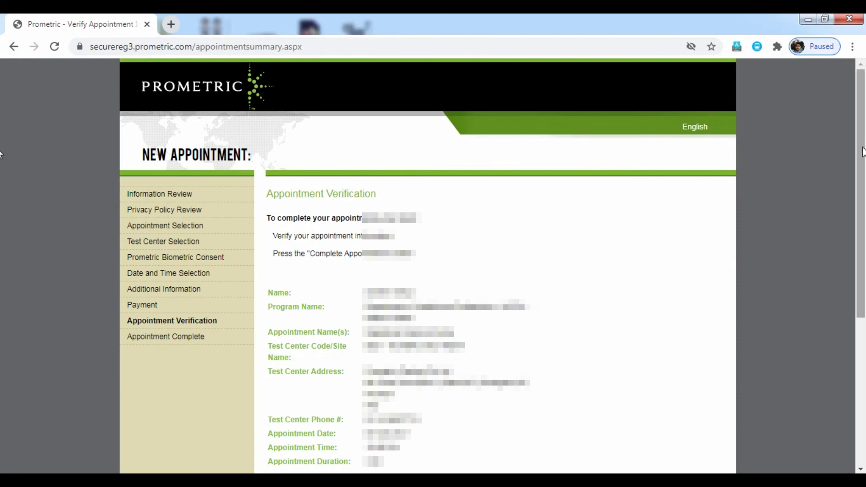
scroll(863, 169, down, 1)
scroll(863, 169, down, 3)
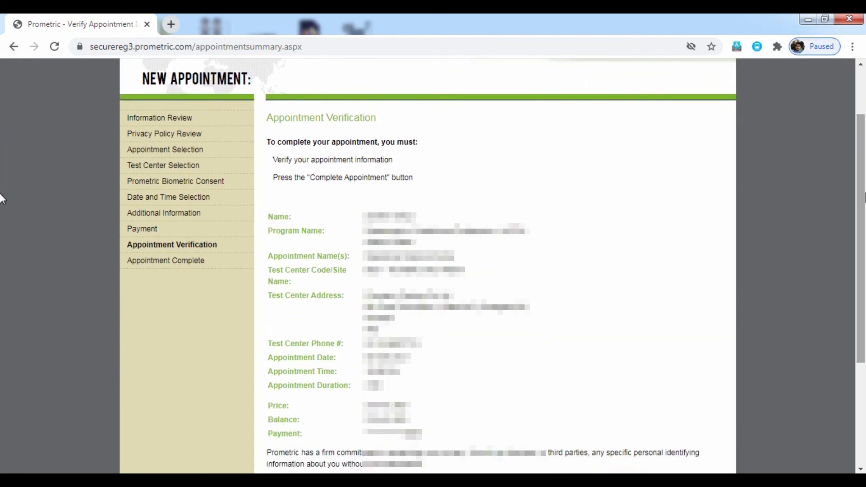